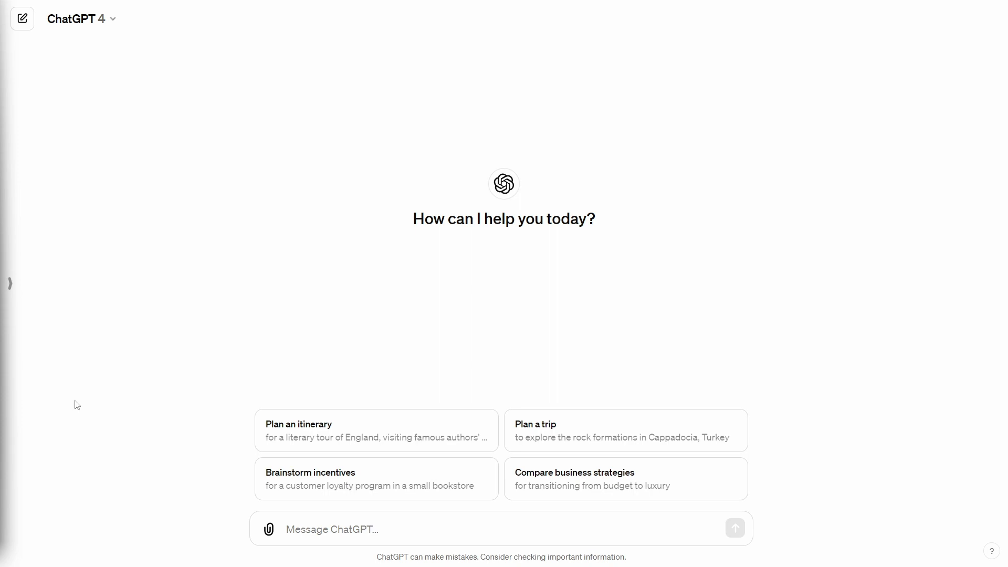
Request a photorealistic image of a casually dressed editor and YouTuber at his desk, thumbs up, computer setup behind, plain white background
left_click(417, 530)
type("Generate an image of a man sitting down in front of his desk looking at the camera, giving a thumbs up. This man is an editor and a youtuber. In the background you'll see his computer setup. He is wearing casual clothing. Use photorealistic style for the generated image. Use a plain white background.")
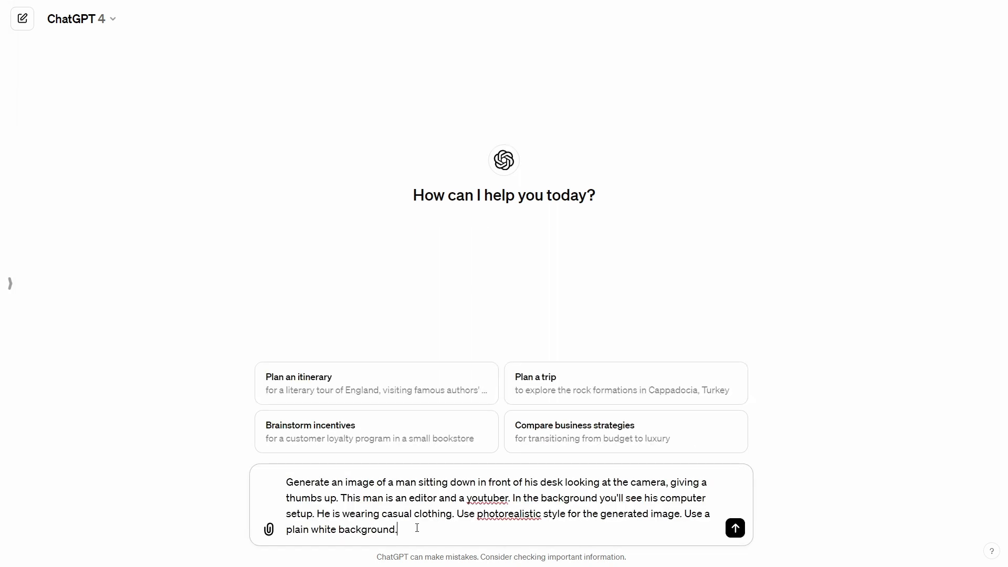
left_click(734, 528)
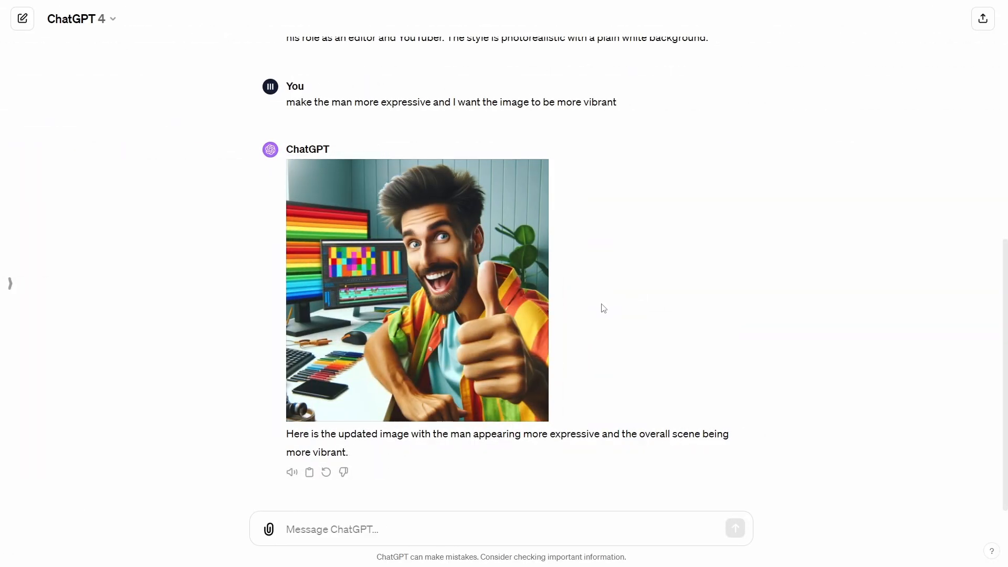
Compare the first generated image with the revised one and read the follow-up request between them
scroll(842, 324, "up", 6)
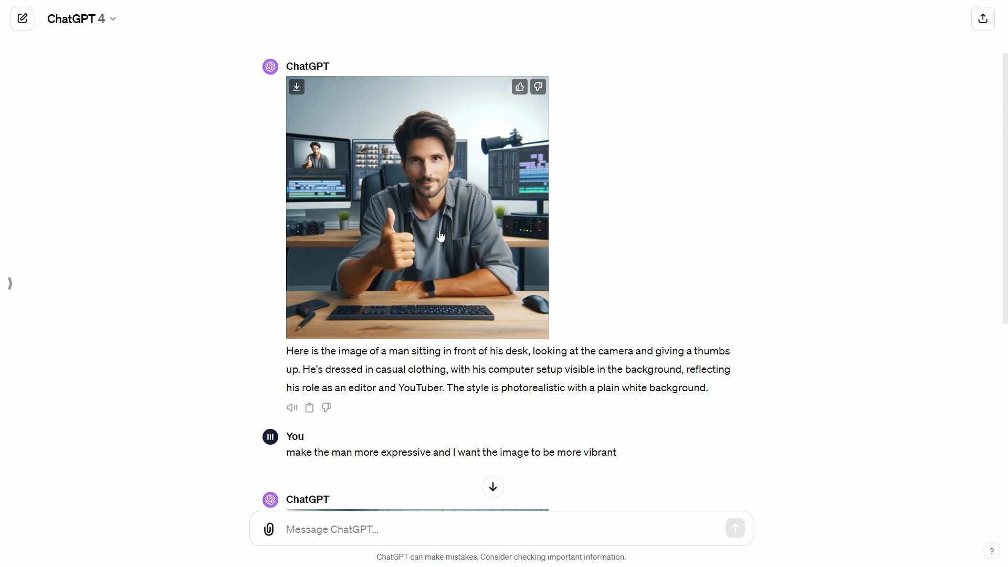
scroll(440, 237, "down", 3)
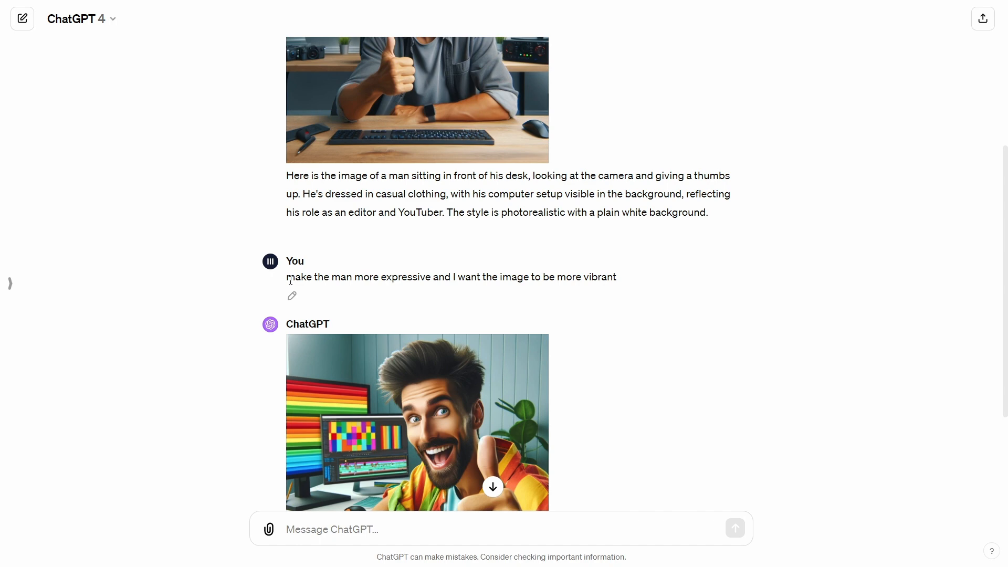
left_click_drag(290, 280, 610, 277)
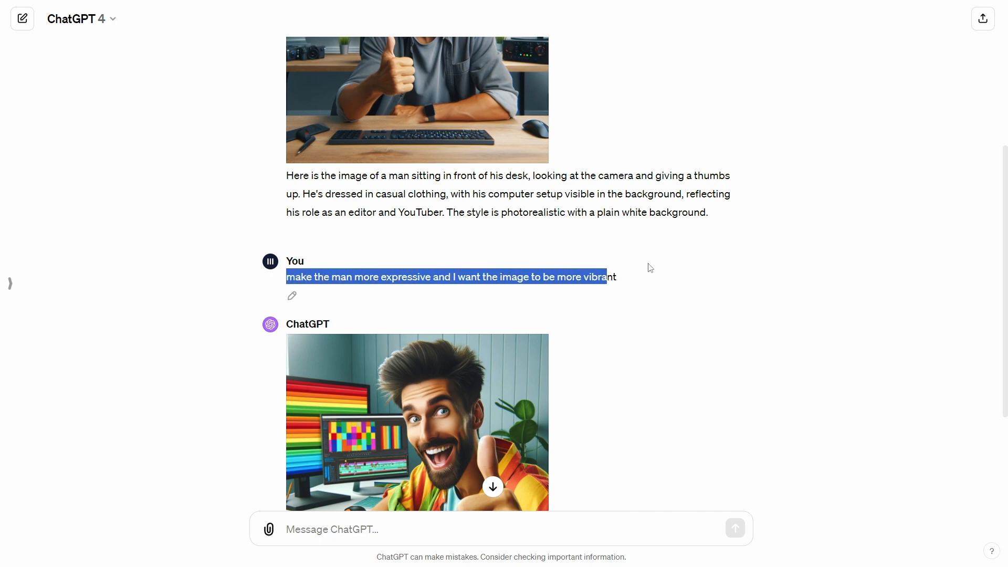
scroll(648, 263, "down", 3)
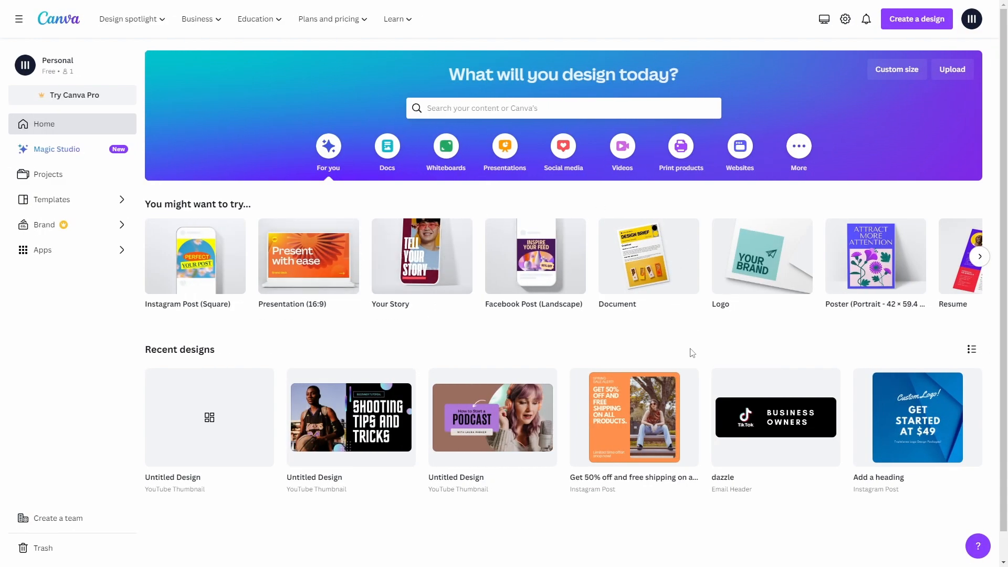
Switch to Canva and create a new design from the YouTube Thumbnail preset, found by searching for "thumbnail"
left_click(901, 27)
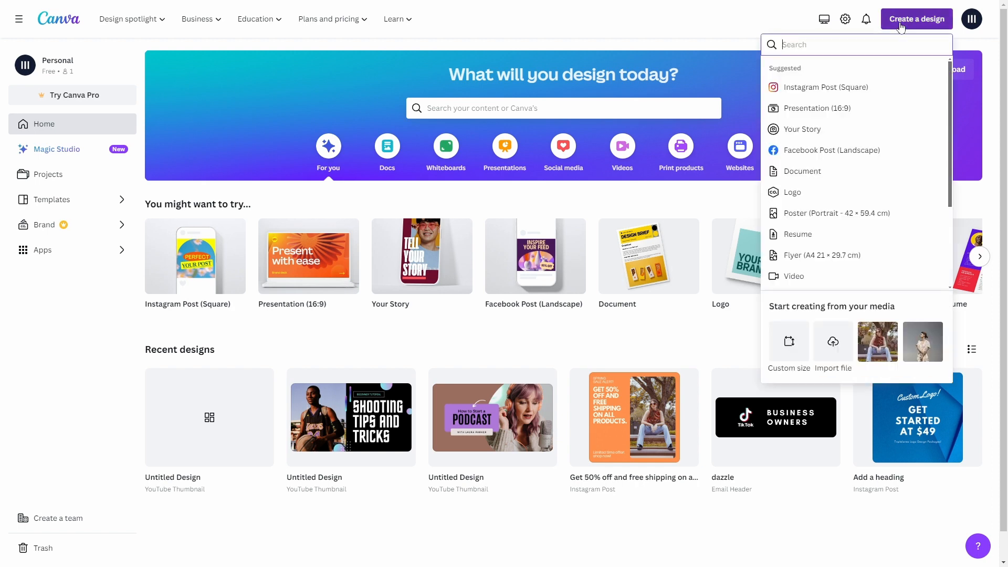
type("thumbnail")
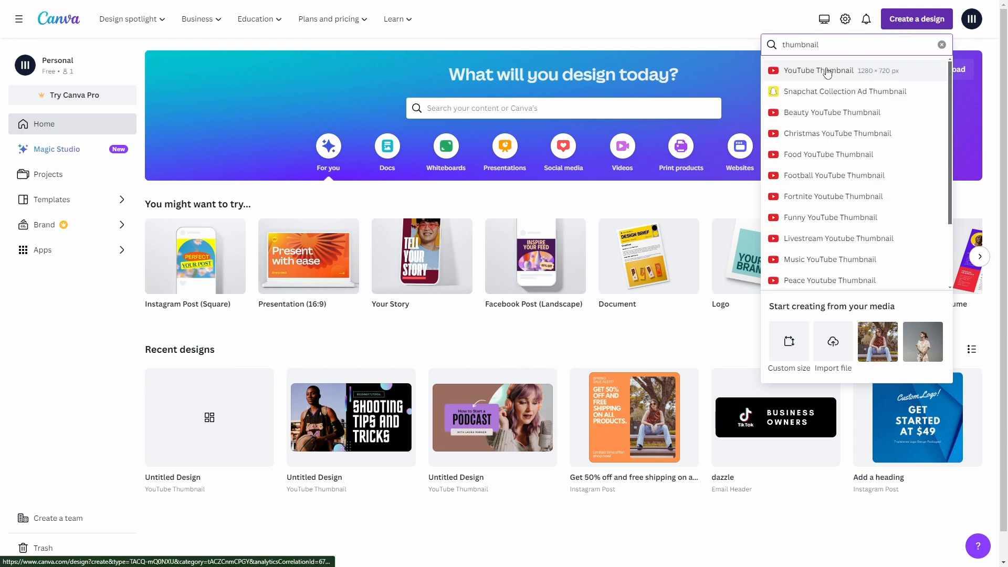
left_click(827, 72)
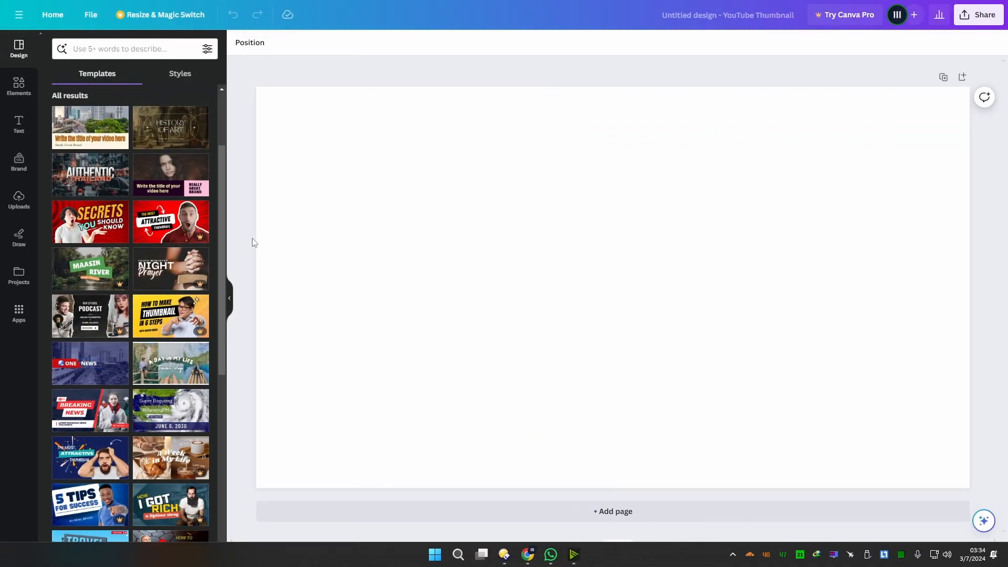
Search the templates for "Tutorial" and apply the "Shooting Tips and Tricks" basketball template to the blank page
scroll(224, 278, "down", 7)
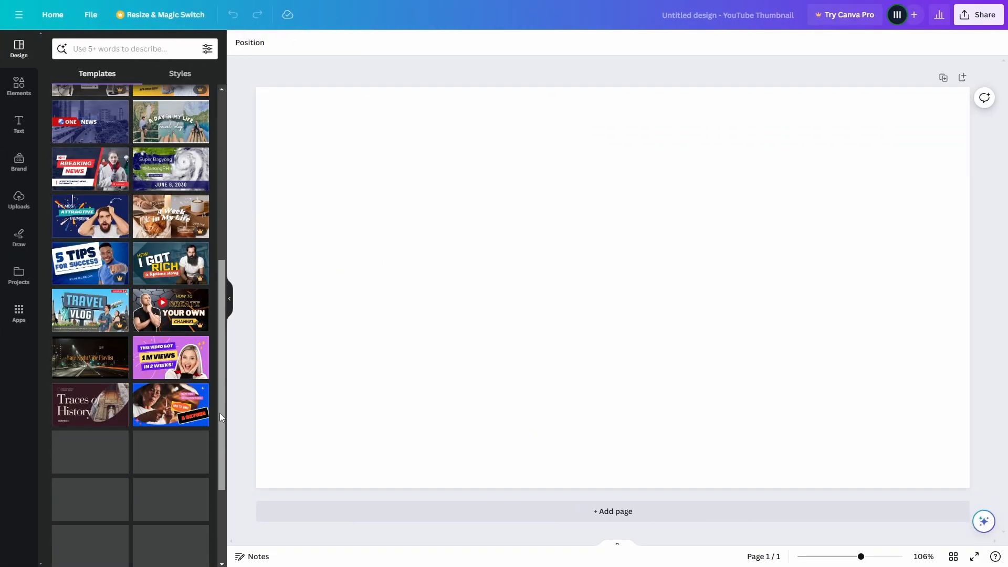
scroll(215, 443, "down", 2)
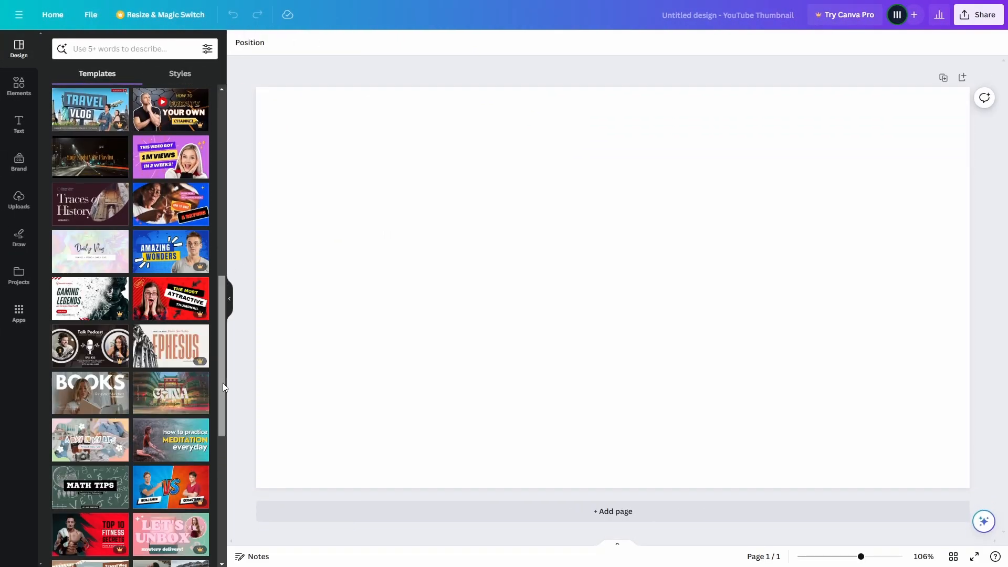
left_click_drag(222, 383, 228, 297)
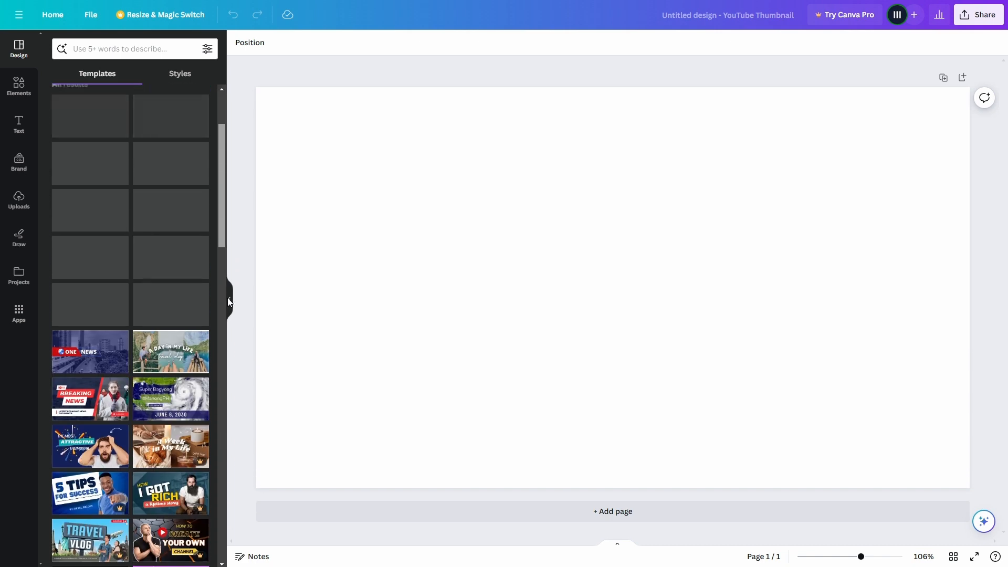
left_click(126, 49)
type("Tu")
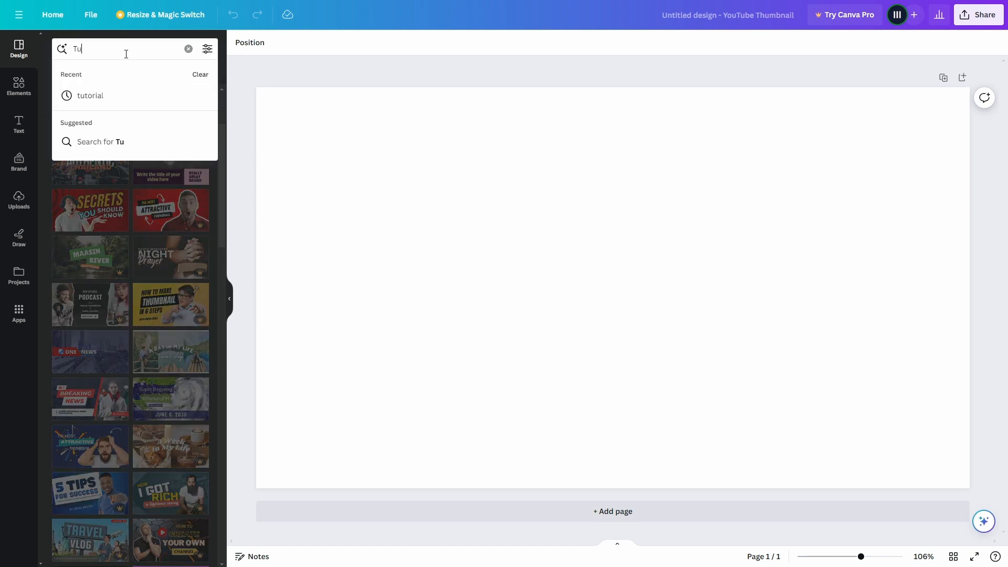
type("torial")
key("Return")
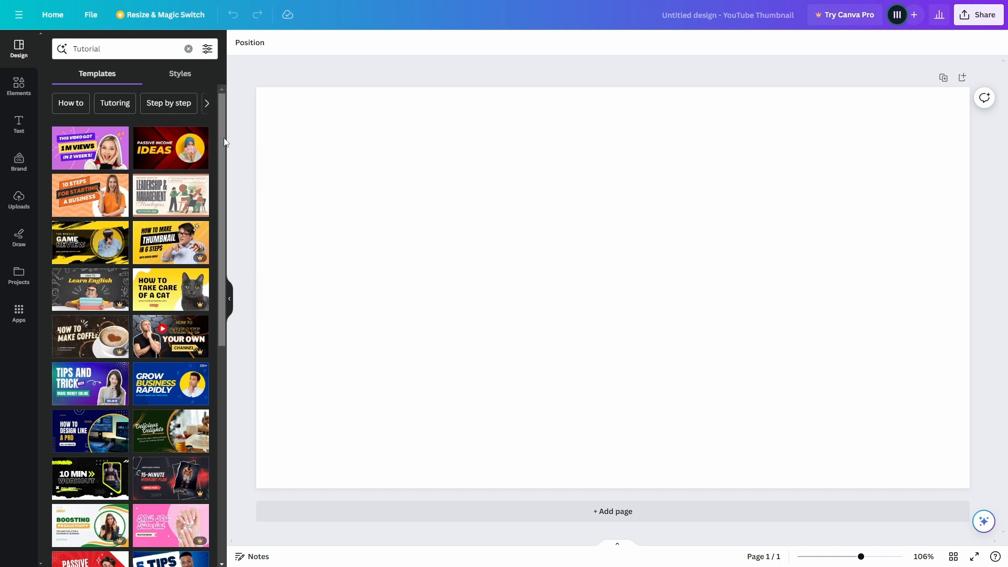
left_click_drag(220, 141, 225, 394)
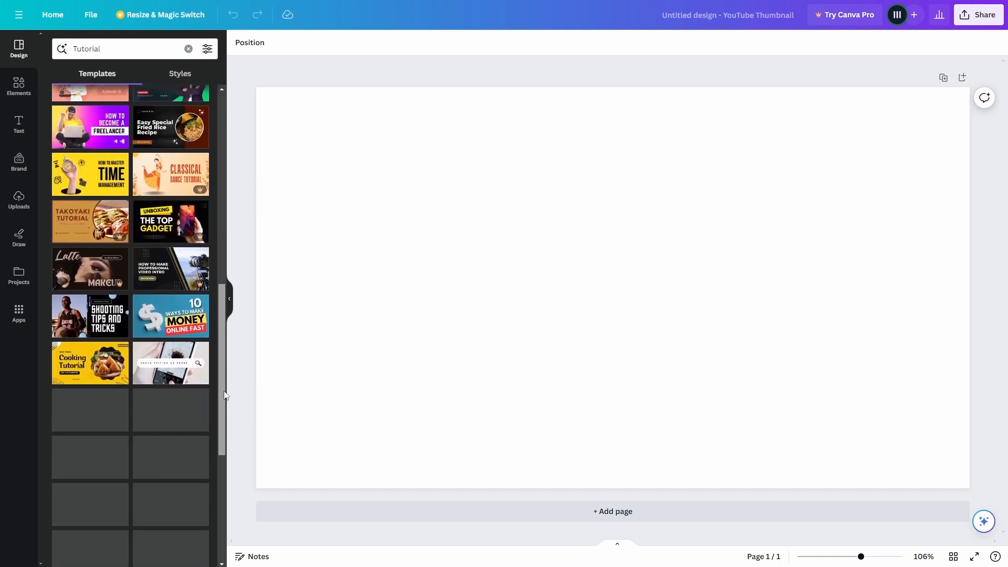
left_click(84, 320)
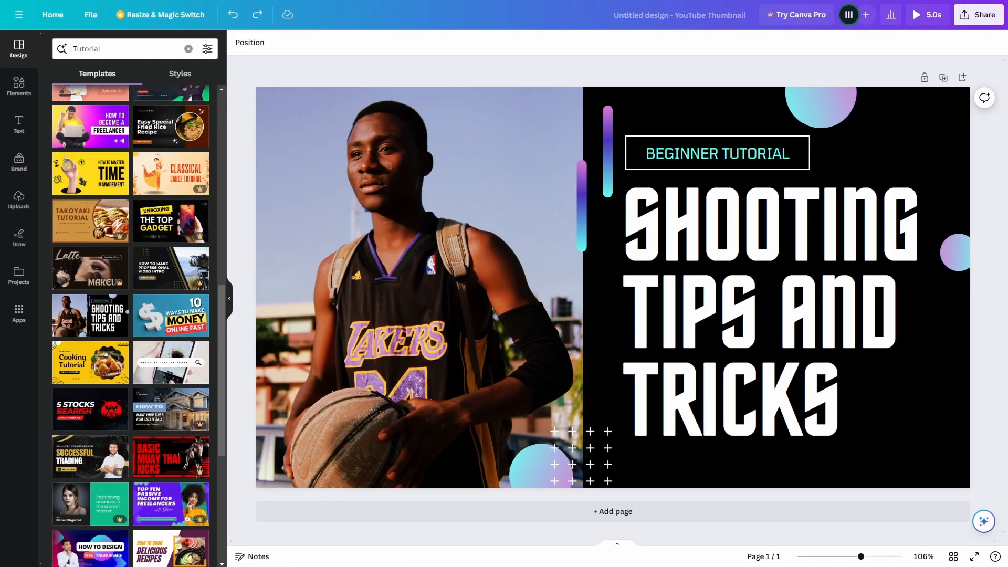
Change the "Shooting Tips and Tricks" heading's font to League Spartan and reduce its size to 65.6
left_click(833, 239)
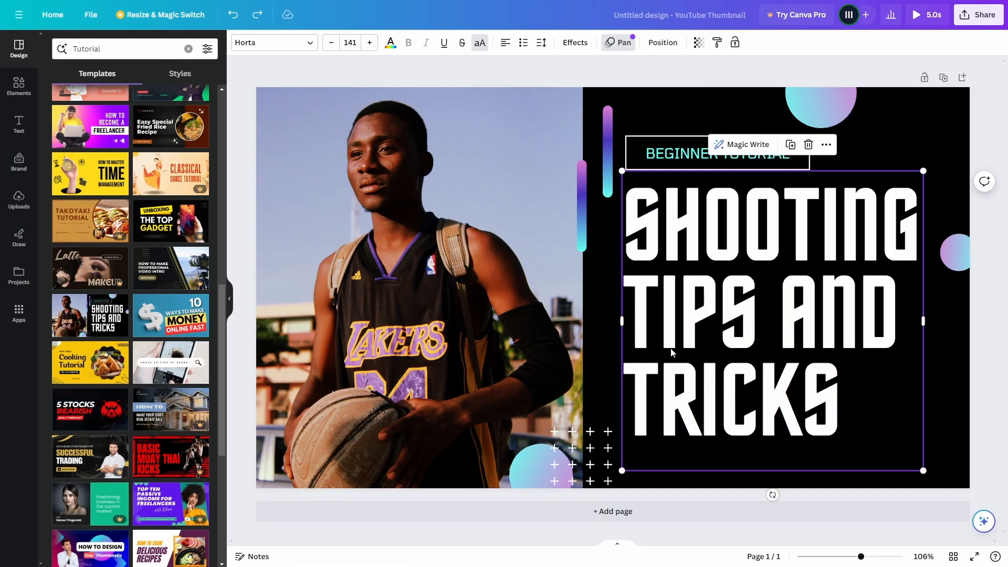
left_click(257, 42)
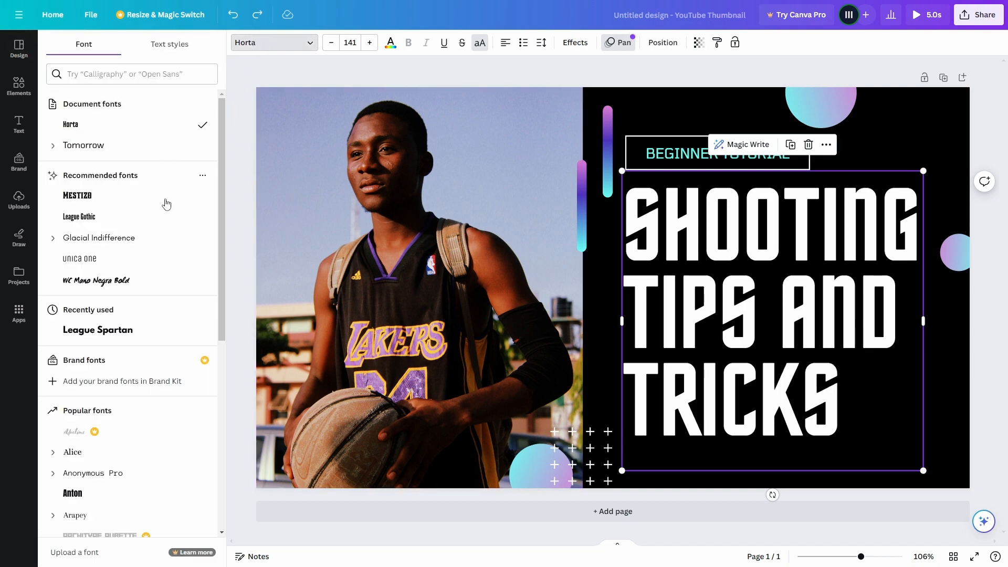
scroll(202, 157, "down", 6)
scroll(204, 157, "up", 6)
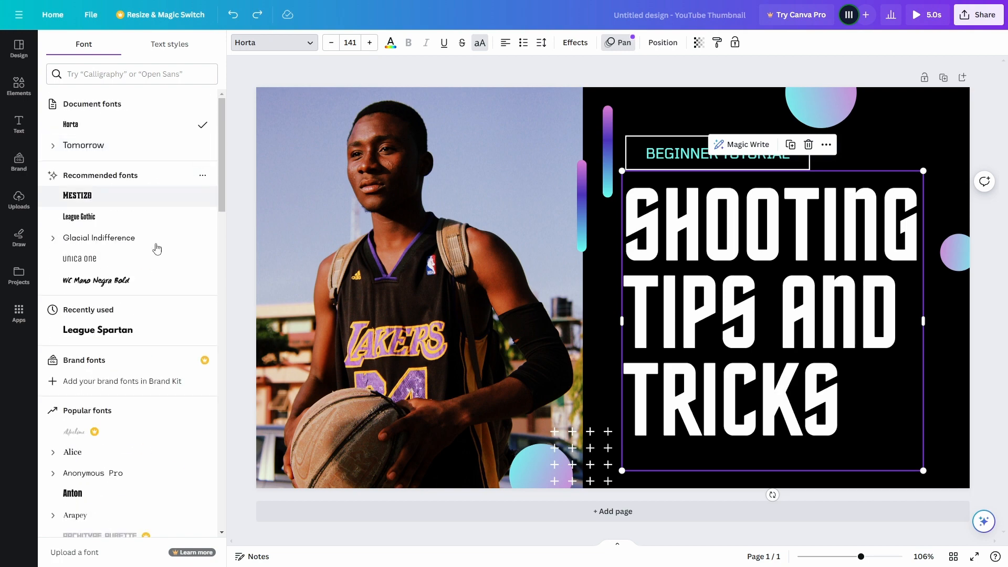
left_click(129, 336)
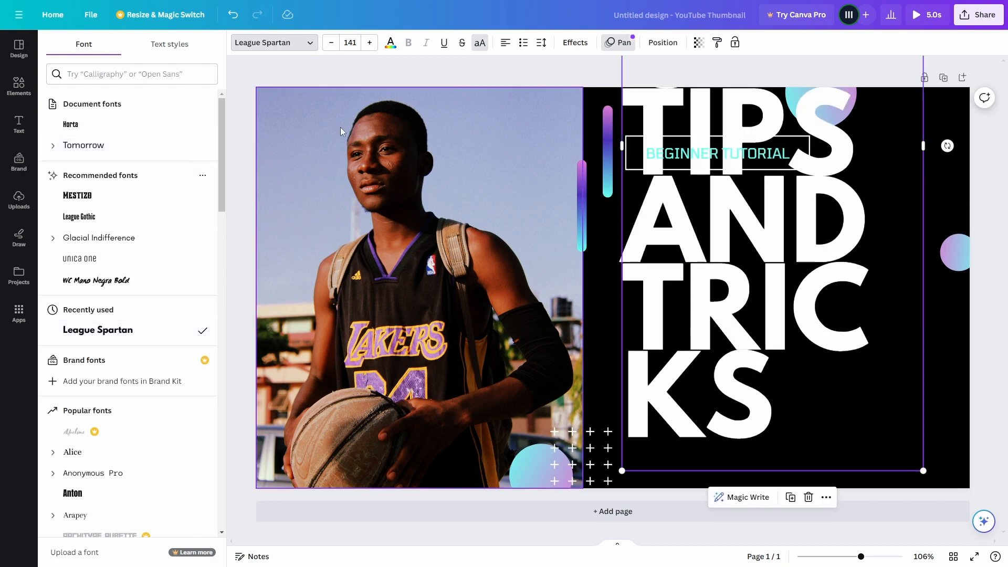
left_click(331, 43)
left_click(331, 42)
left_click(330, 42)
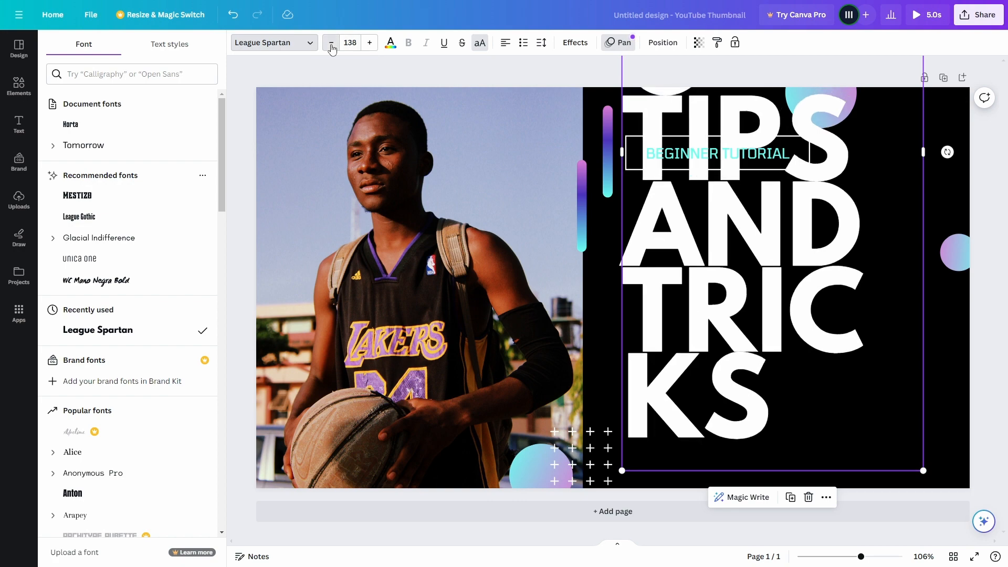
left_click(331, 42)
left_click(331, 42)
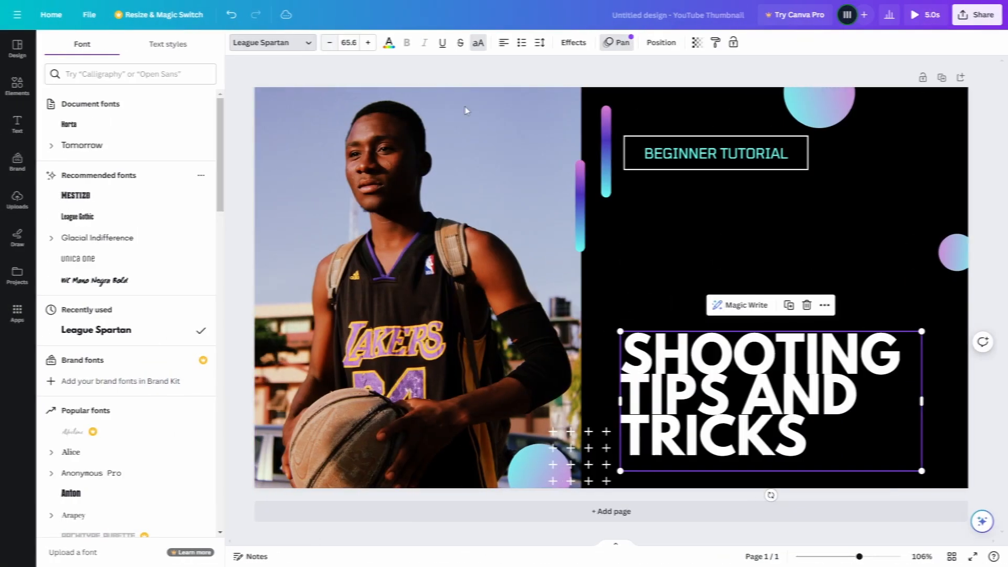
Replace the heading text with "MAKE YOUTUBE THUMBNAILS THE EASY WAY!"
double_click(775, 369)
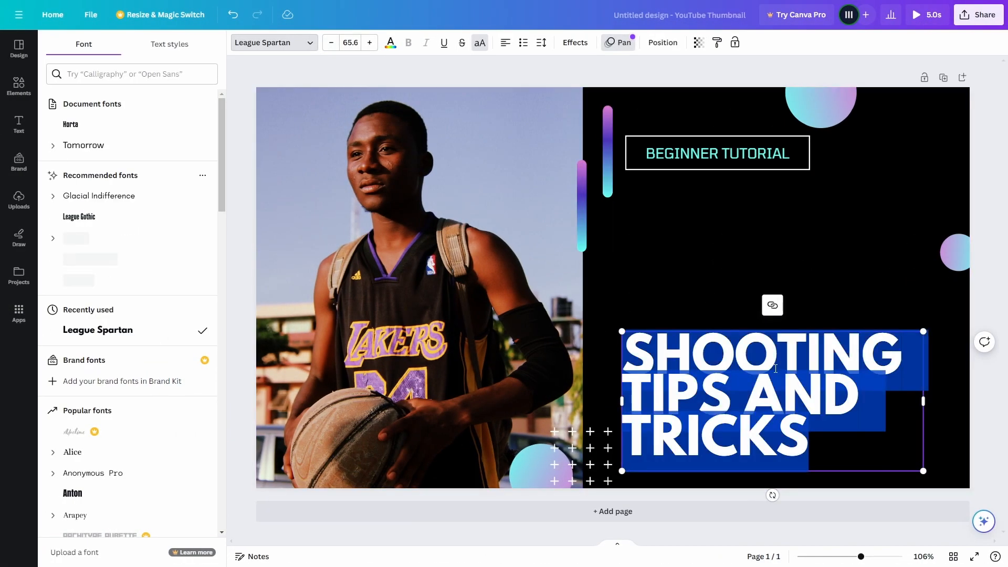
type("MA")
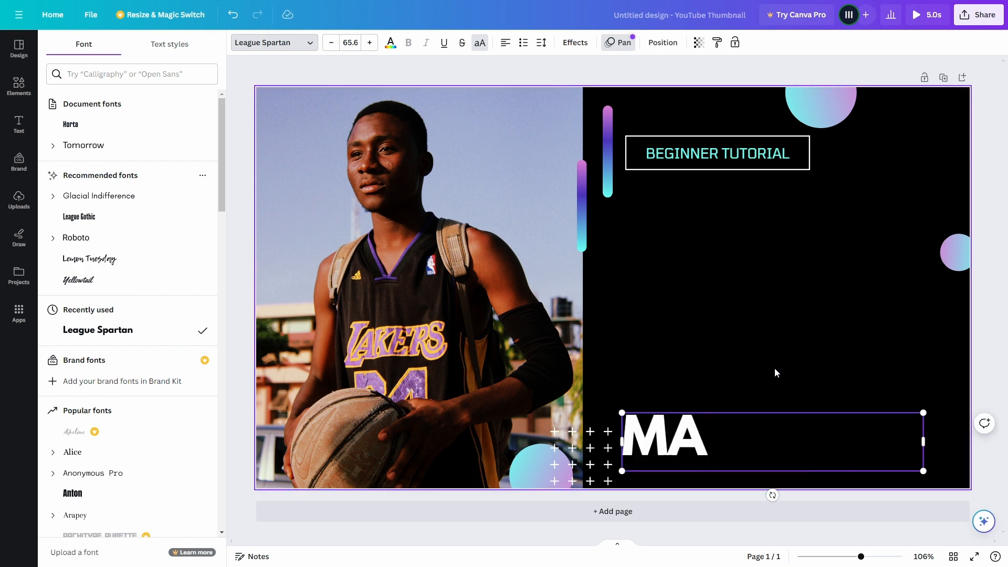
type("KE YOUTU")
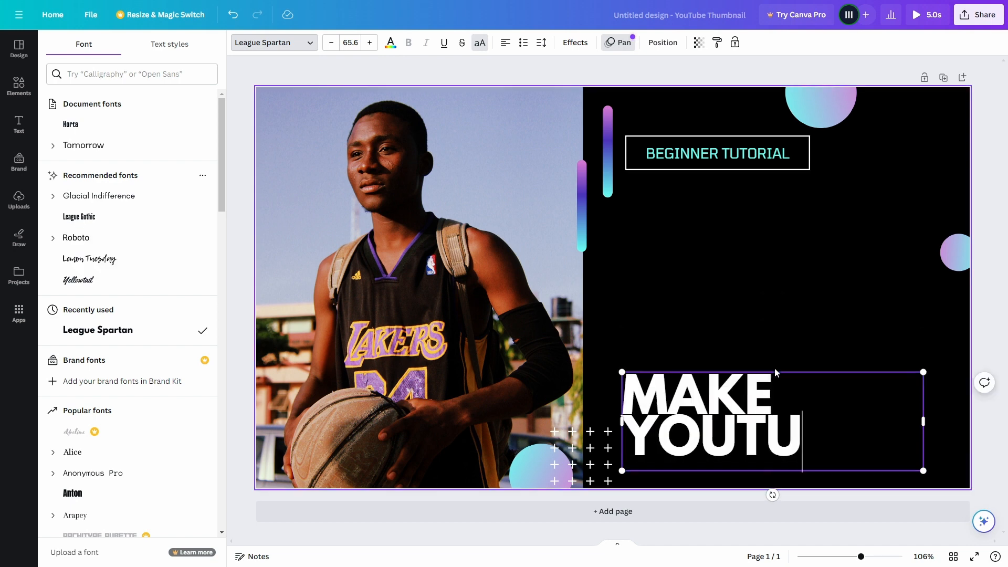
type("BE THUMB")
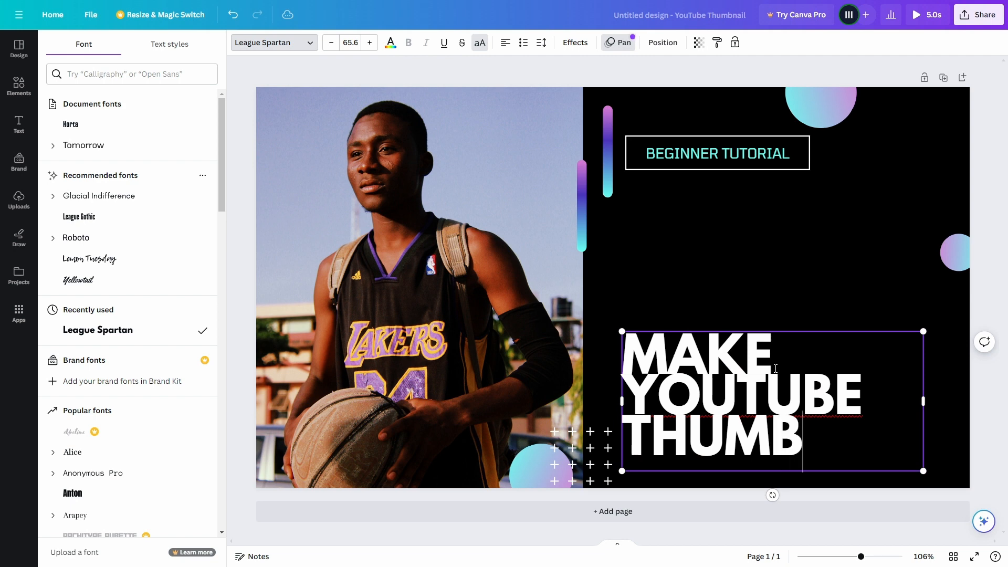
type("NAILS TH")
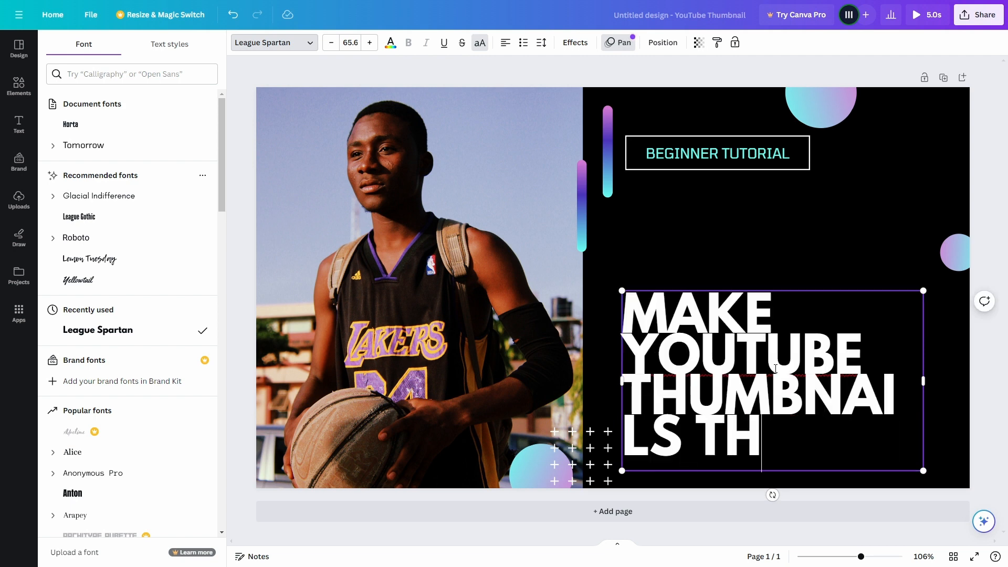
type("E EAWS")
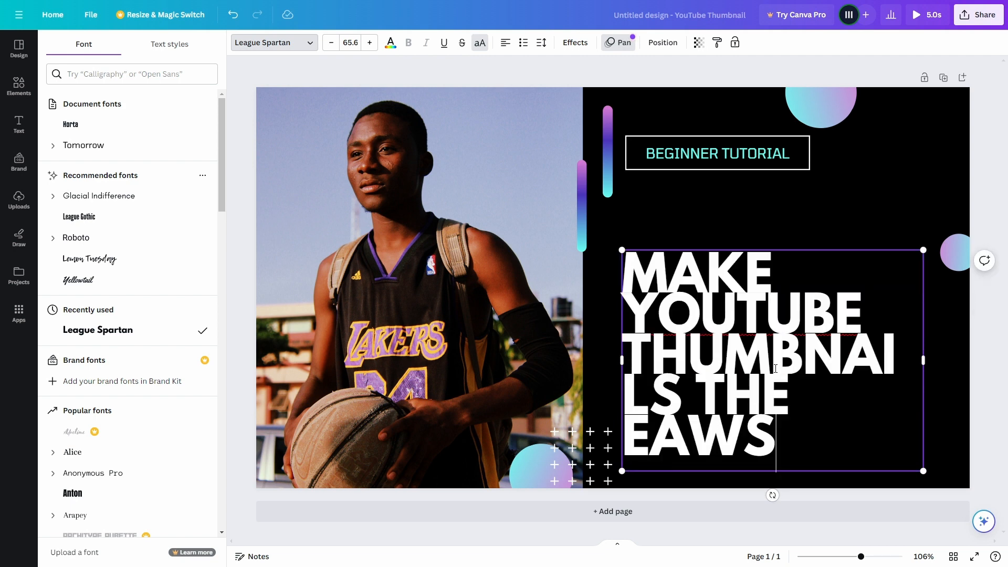
key("BackSpace")
key("BackSpace")
key("BackSpace")
type("EASY")
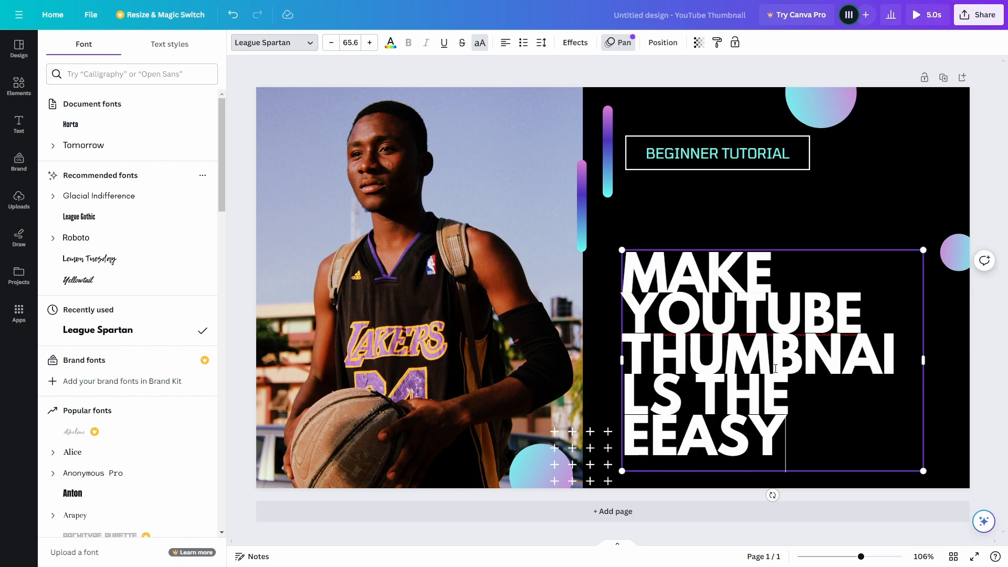
key("BackSpace")
key("BackSpace")
key("BackSpace")
key("BackSpace")
type("ASY WHA")
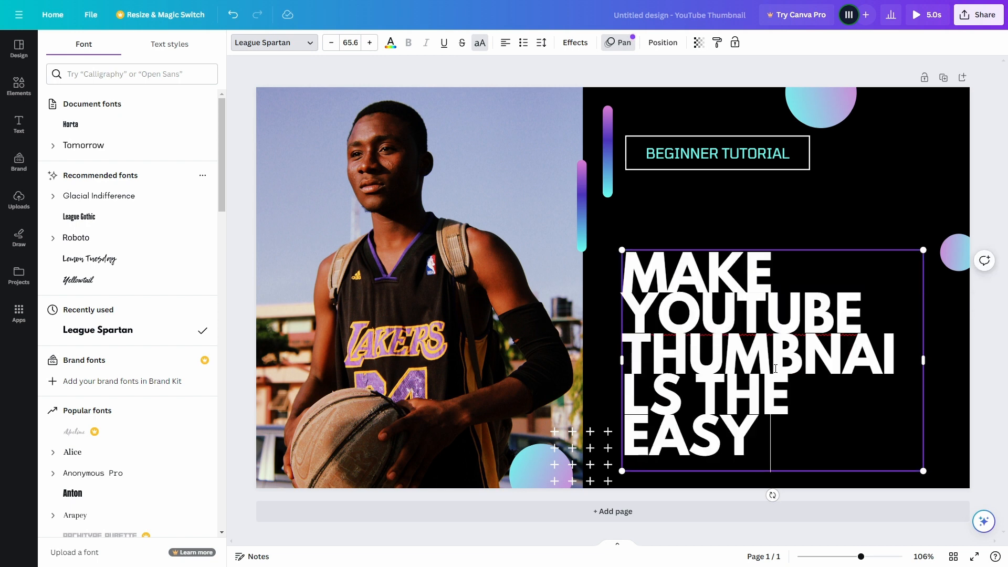
key("BackSpace")
key("BackSpace")
type("AY")
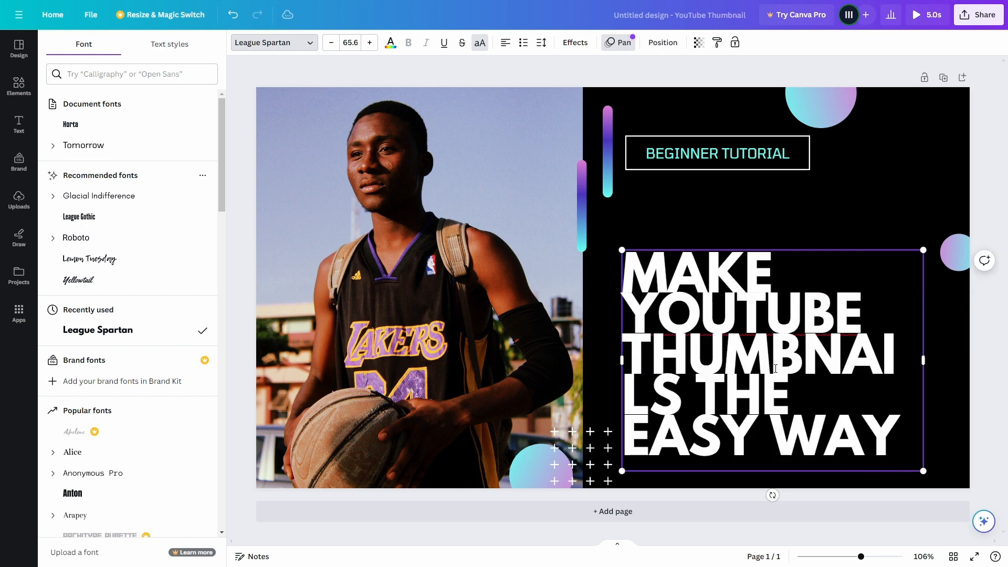
type("!")
Set the heading's font size to 57.6 so that "THUMBNAILS" fits on one line
left_click(331, 44)
left_click(331, 44)
left_click(331, 44)
left_click(331, 43)
left_click(331, 43)
left_click(331, 44)
left_click(331, 44)
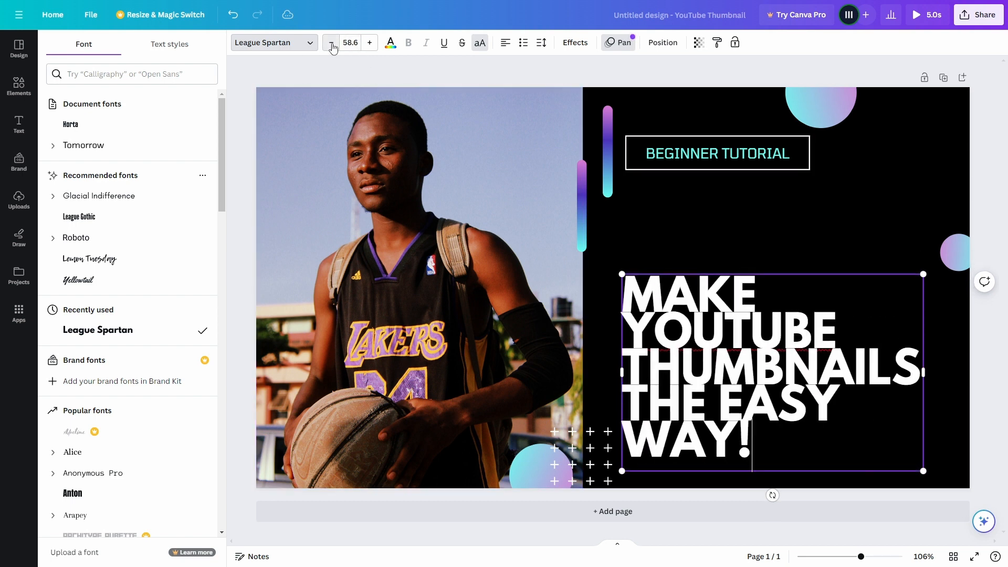
left_click(331, 43)
left_click(331, 44)
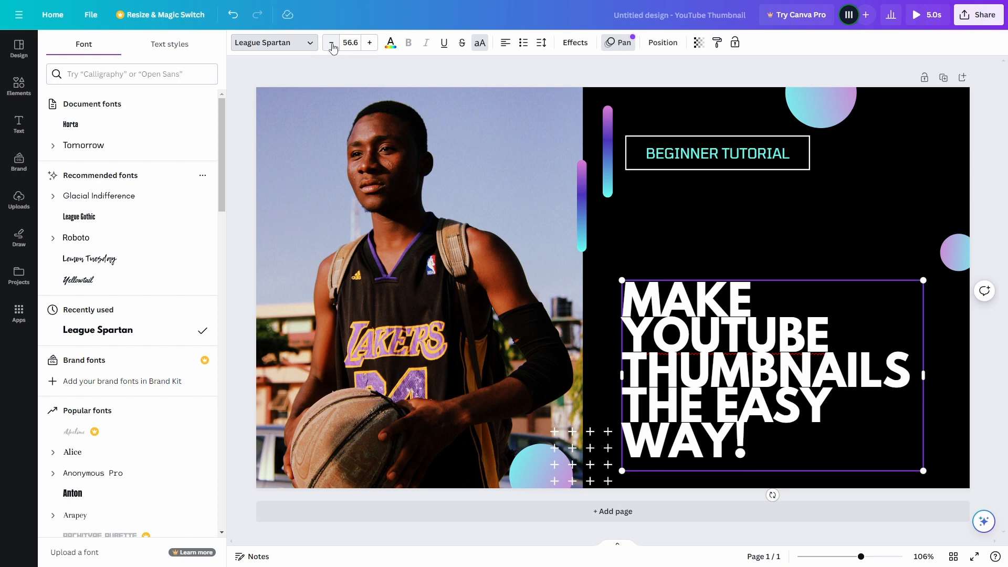
left_click(371, 44)
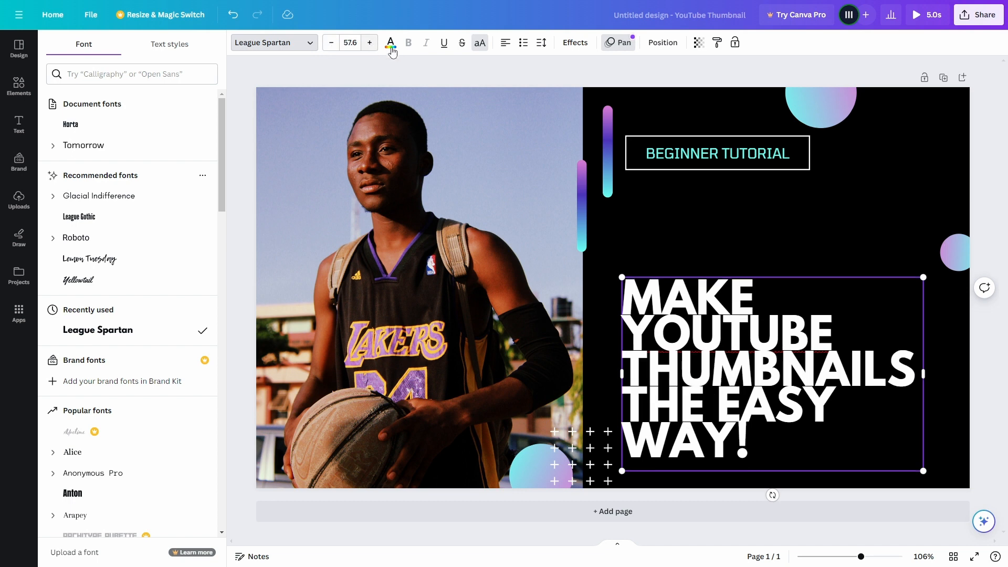
Set the heading's line spacing to 1.18 and move the heading up beneath the "BEGINNER TUTORIAL" box
left_click(542, 44)
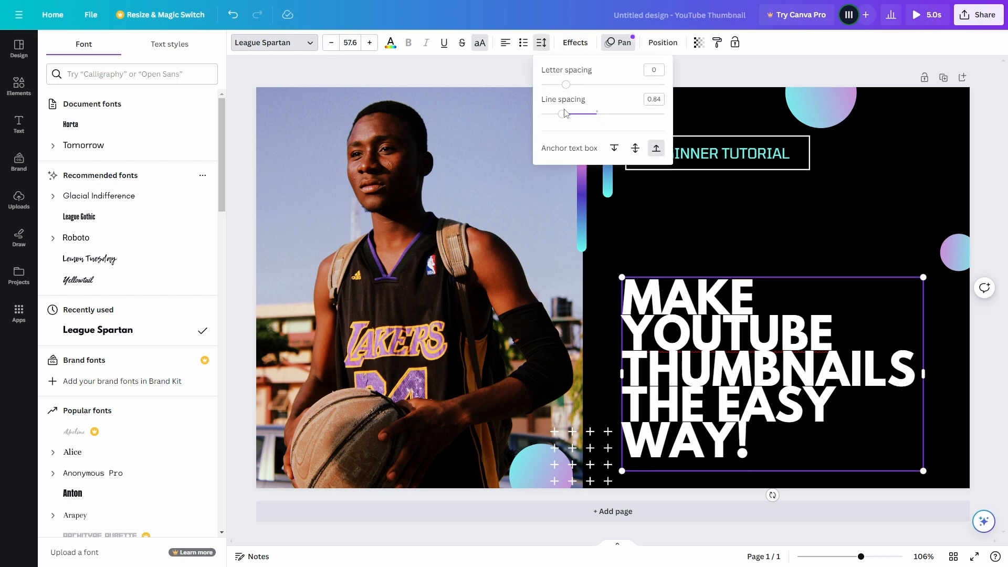
left_click_drag(562, 114, 585, 117)
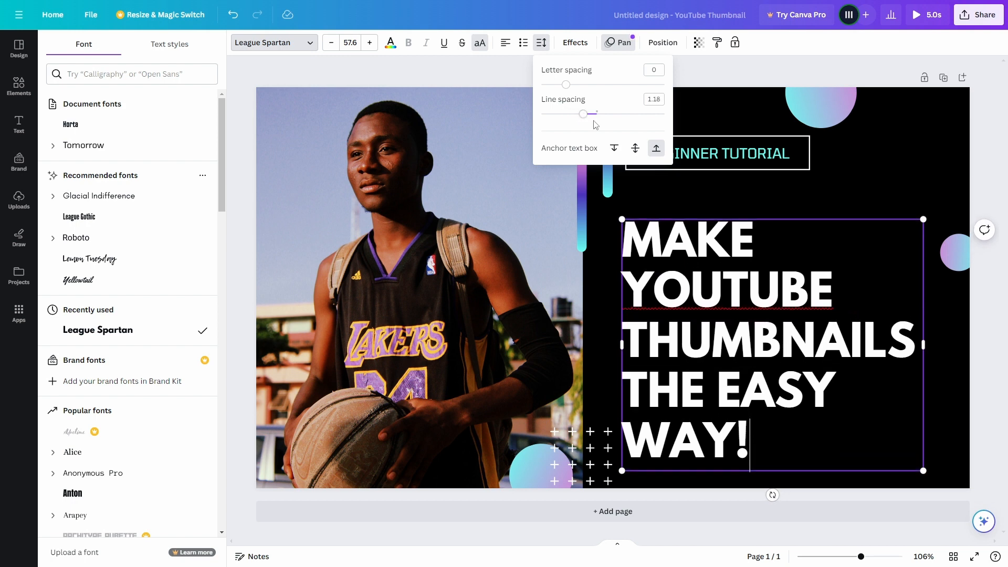
left_click(770, 200)
left_click(728, 286)
left_click_drag(728, 285, 732, 268)
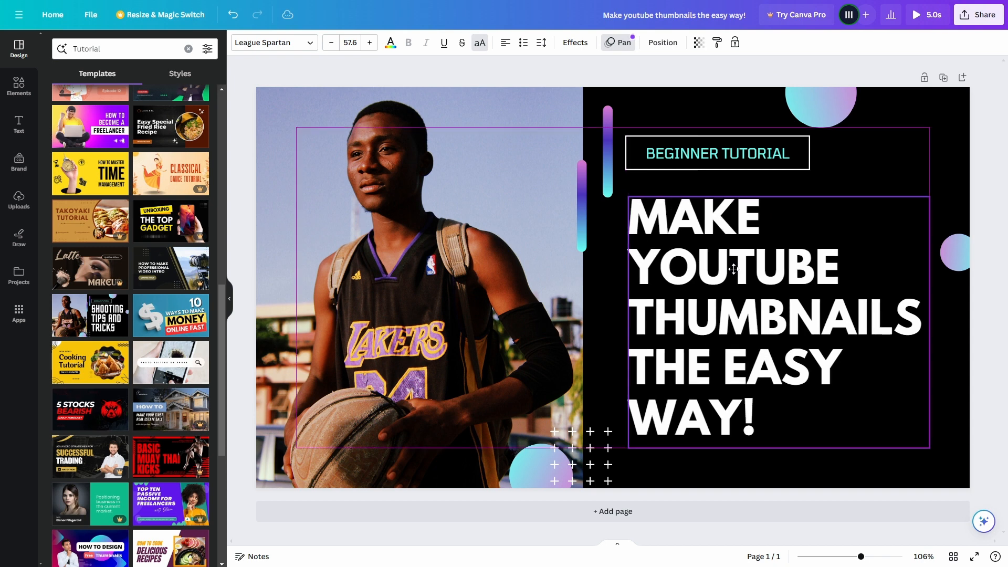
left_click(732, 269)
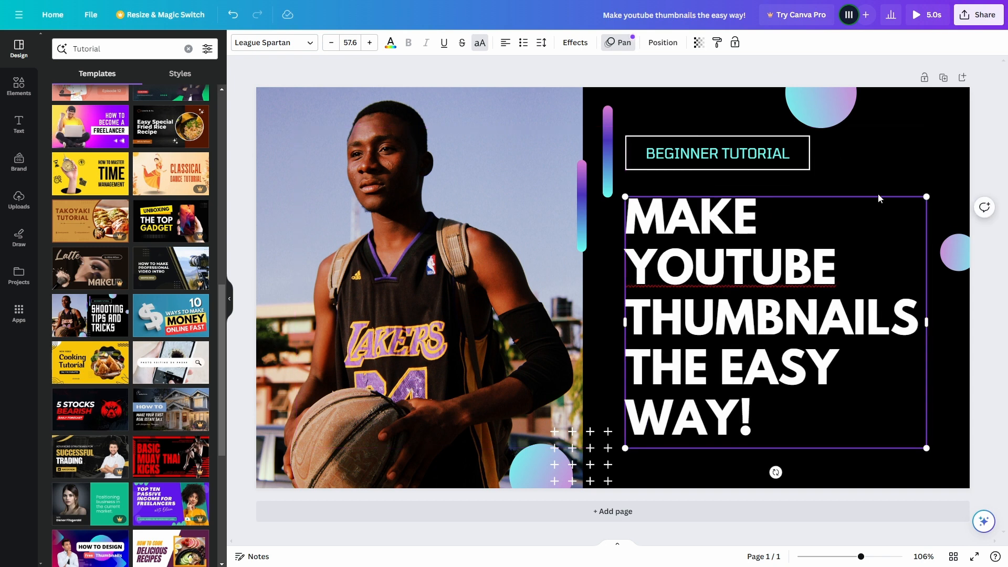
left_click(868, 164)
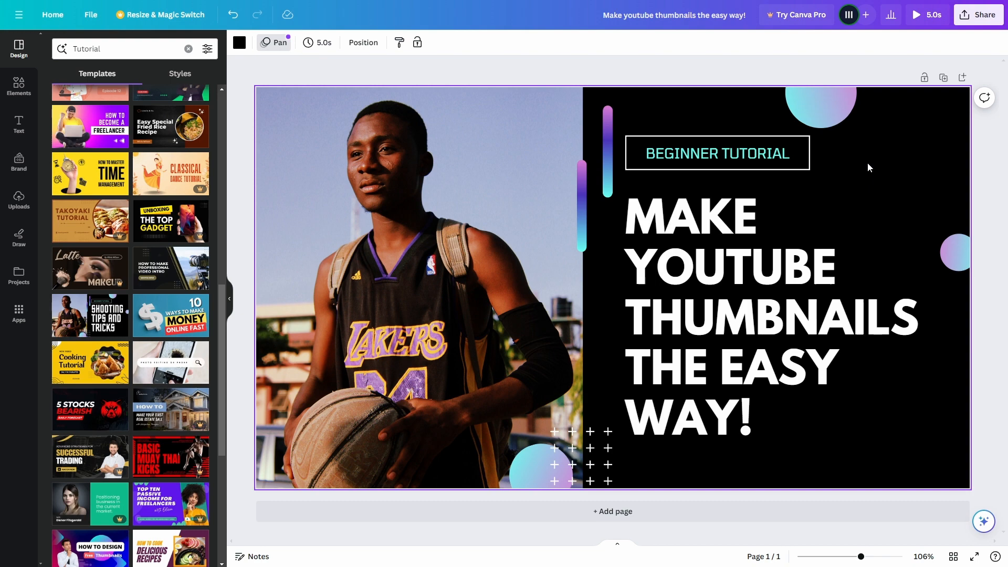
Examine how readable the thumbnail is at a small display size
scroll(860, 181, "down", 5)
scroll(826, 212, "down", 3)
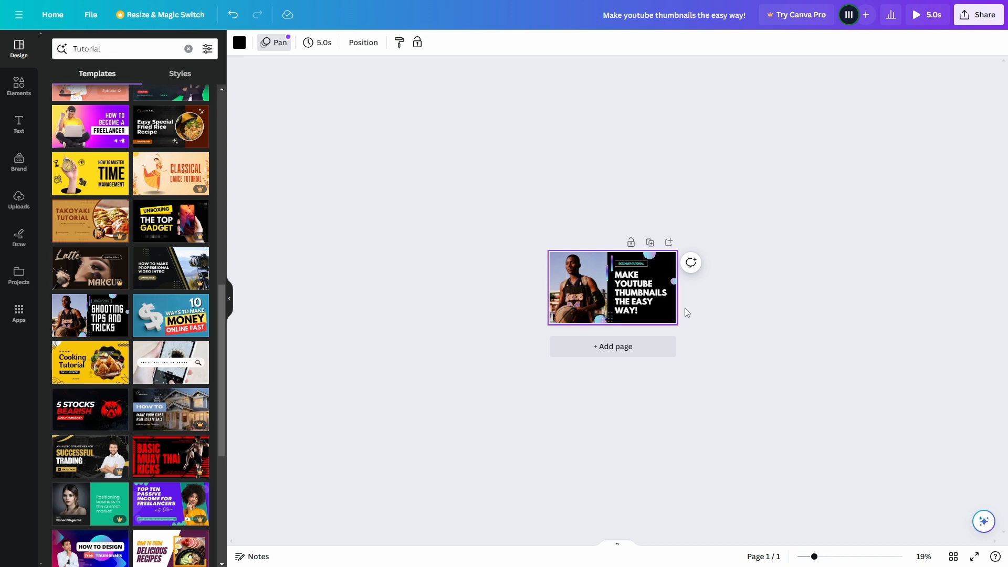
scroll(685, 308, "up", 2)
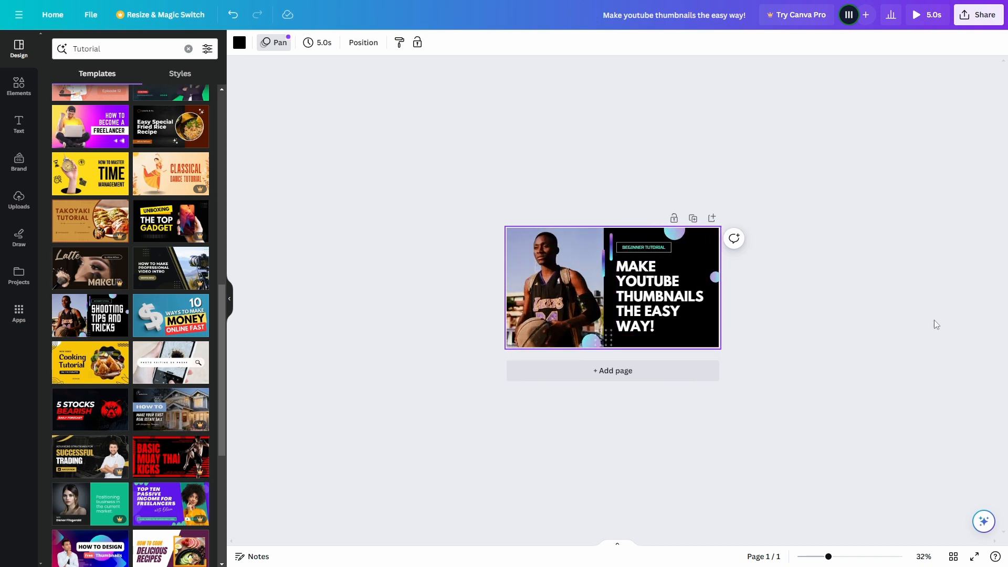
left_click(840, 302)
scroll(612, 283, "up", 5)
scroll(611, 281, "up", 3)
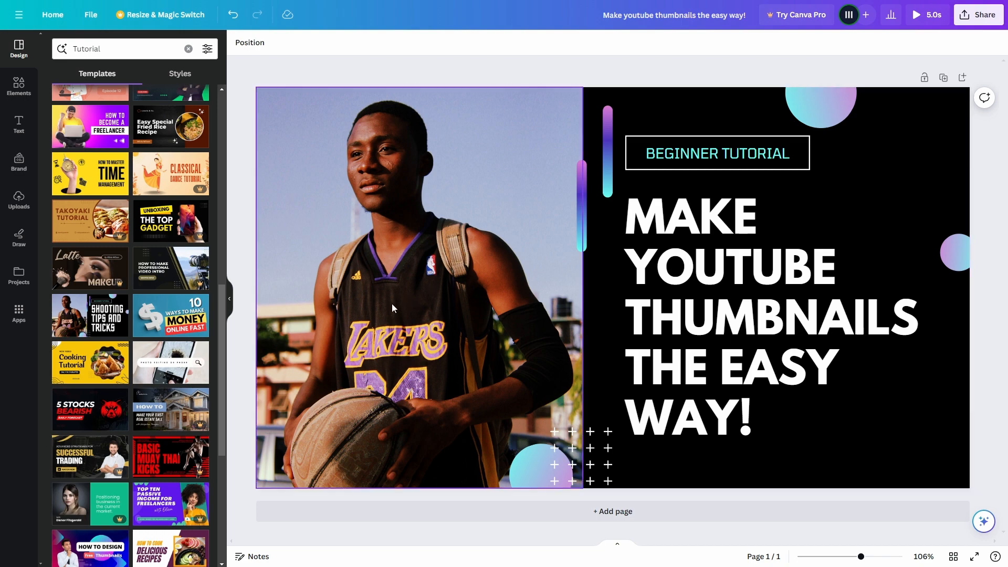
Replace the basketball player photo with the uploaded image of the man in a grey shirt giving a thumbs-up at a desk
left_click(18, 202)
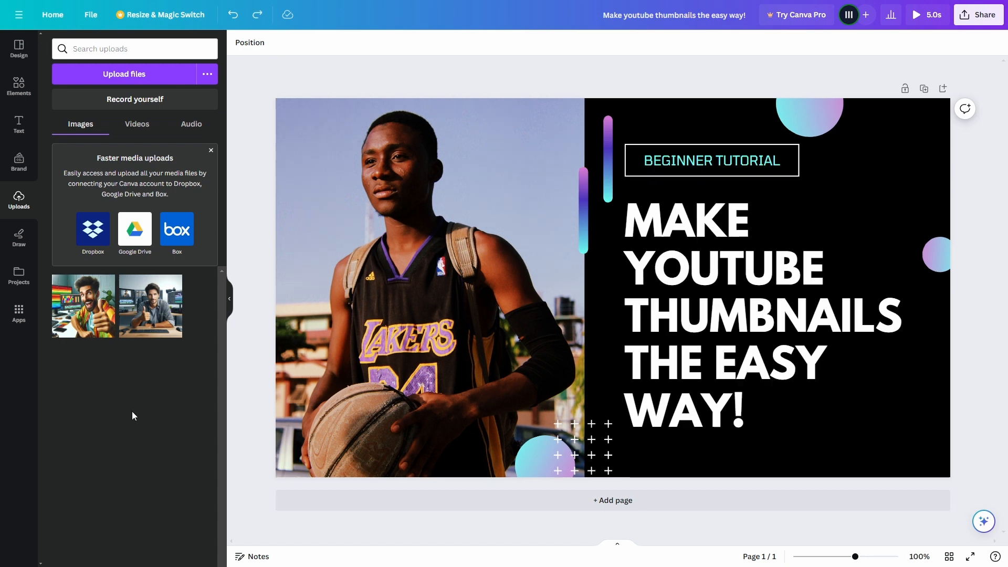
left_click_drag(152, 308, 414, 313)
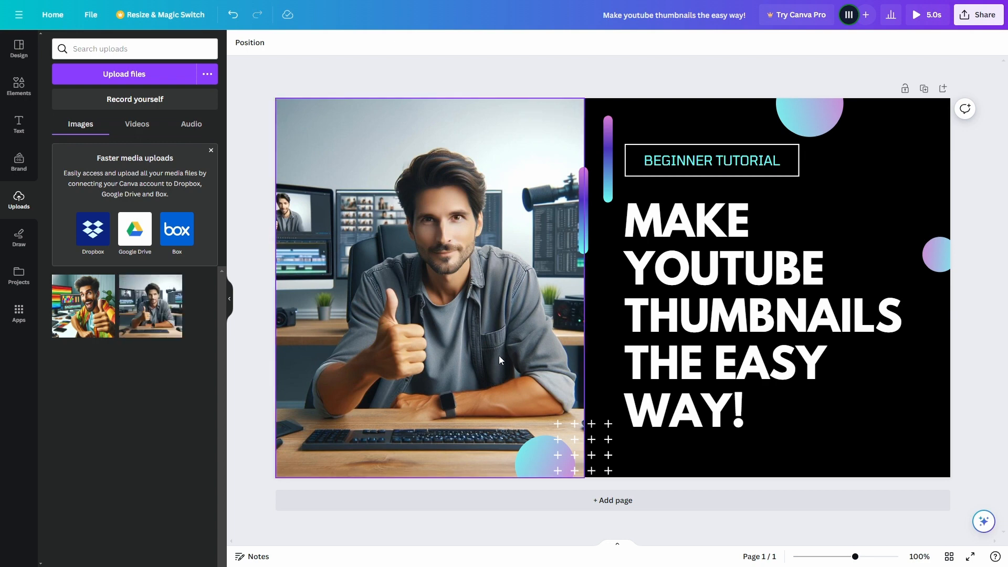
scroll(501, 305, "down", 3)
scroll(761, 317, "up", 2)
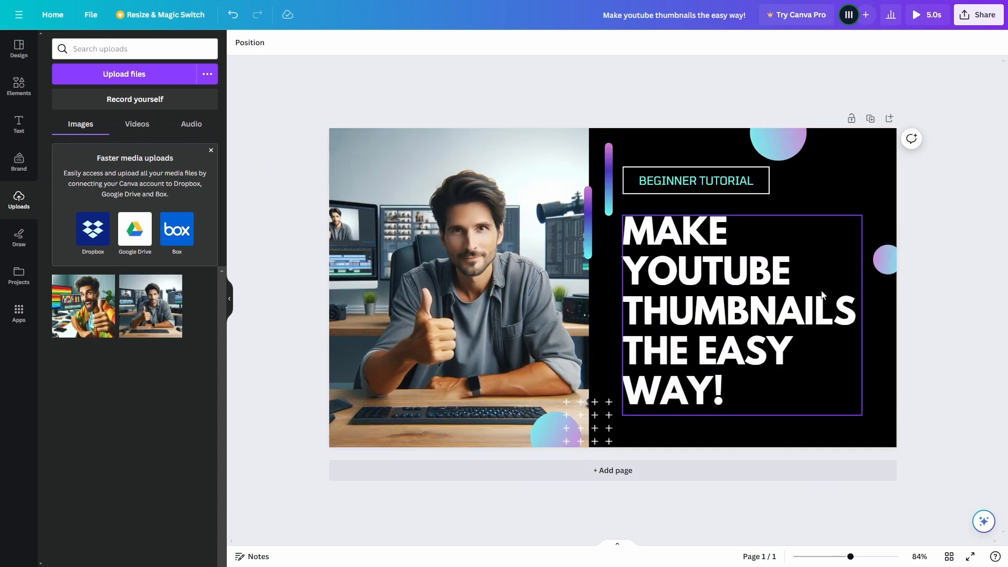
scroll(822, 294, "up", 1)
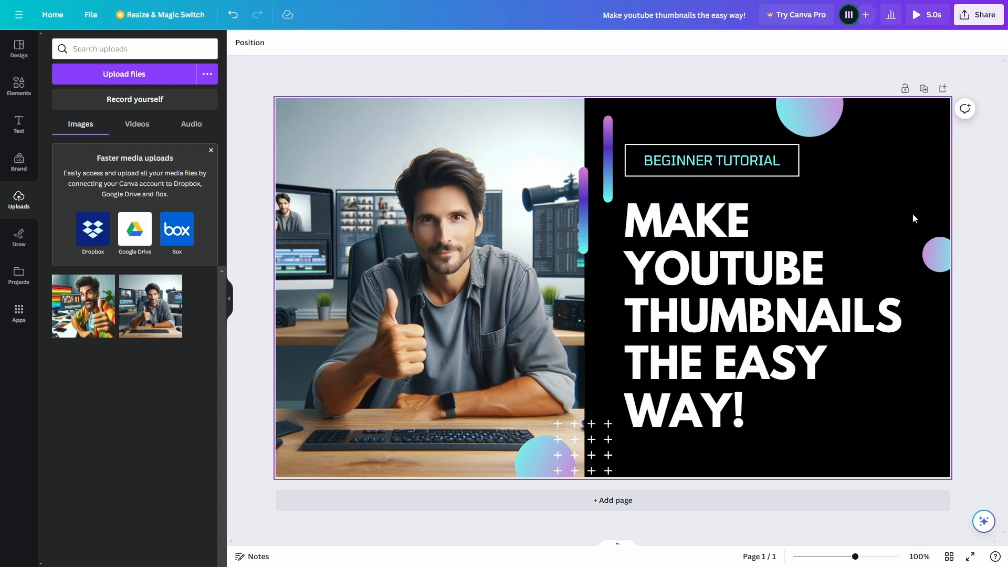
scroll(916, 219, "down", 1)
Download the thumbnail design as a JPG file
left_click(976, 17)
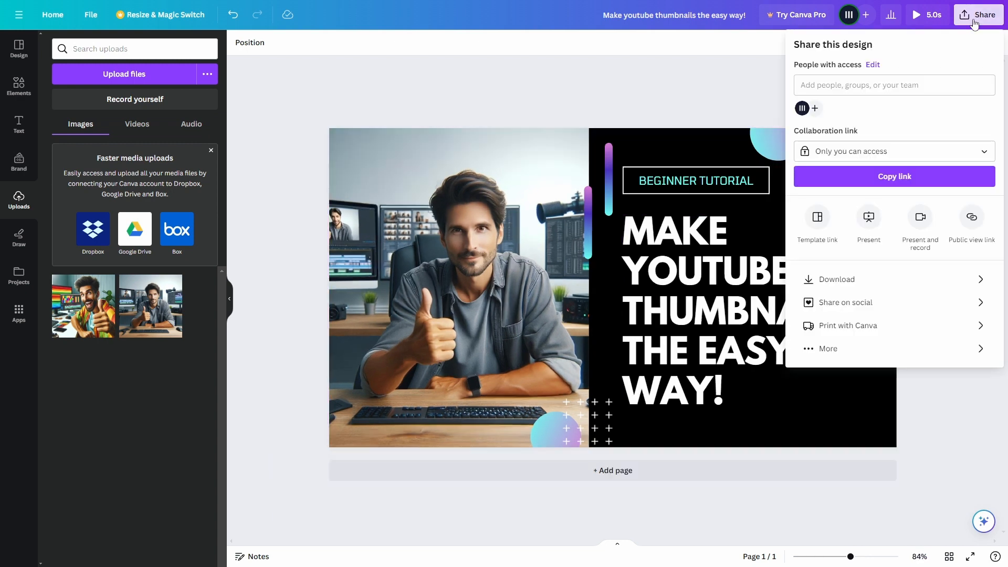
left_click(863, 280)
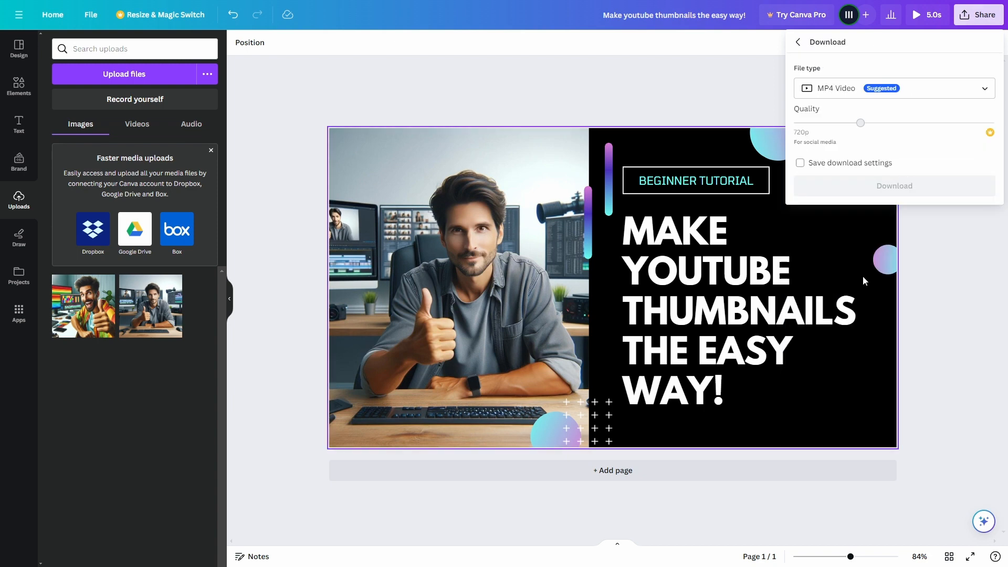
left_click(899, 90)
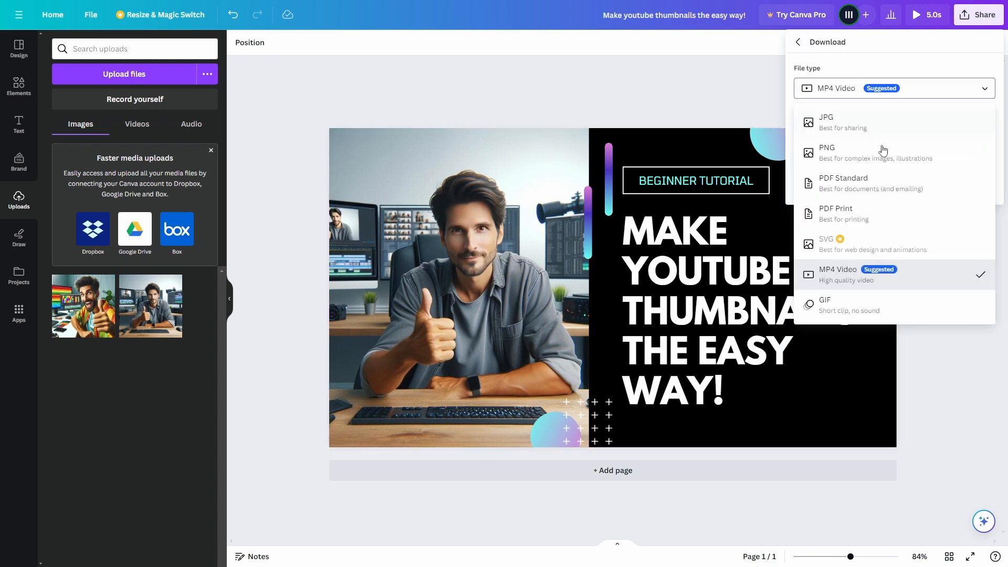
left_click(860, 125)
left_click(886, 260)
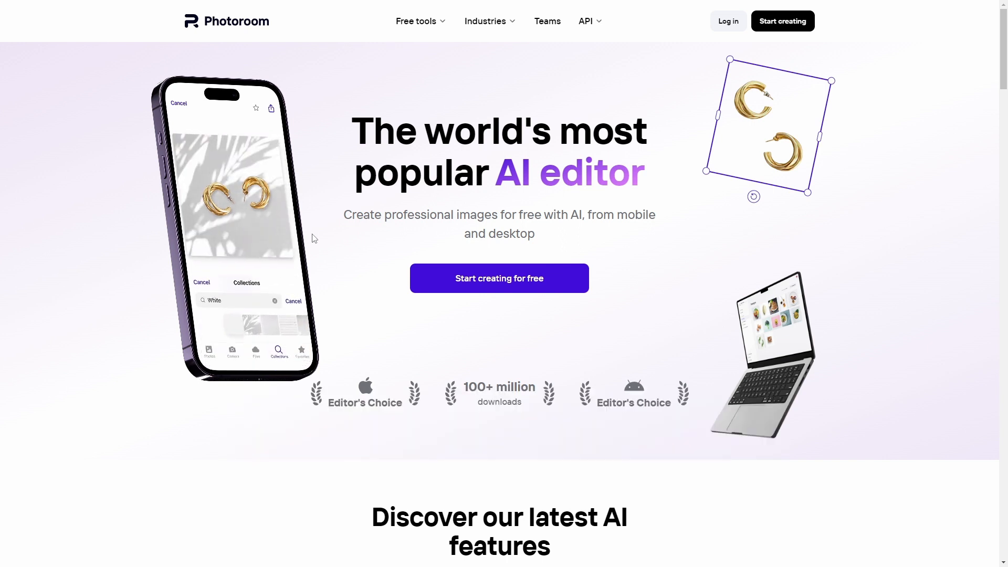
Switch to Photoroom, open its free Remove Background tool and start from a photo
mouse_move(423, 29)
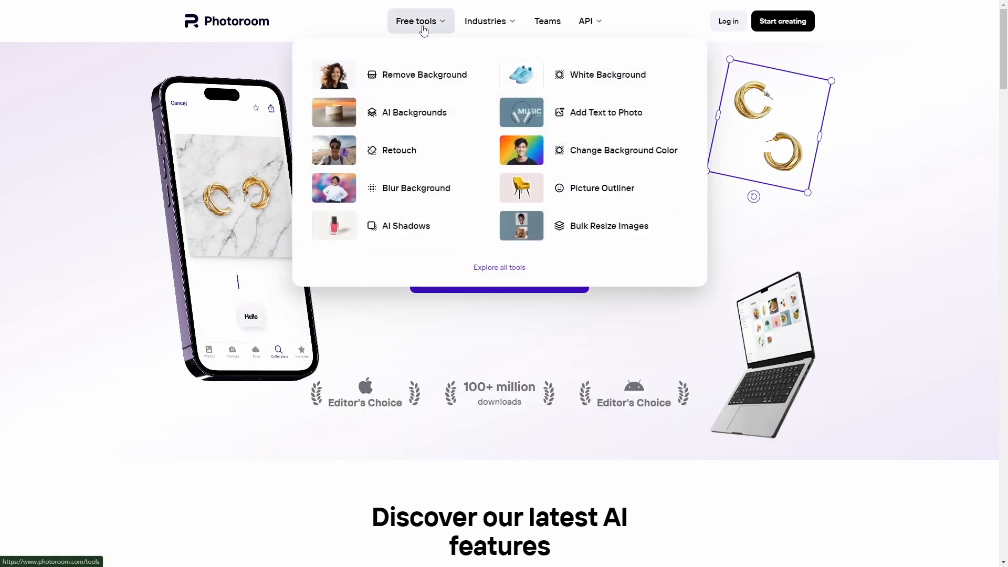
left_click(417, 79)
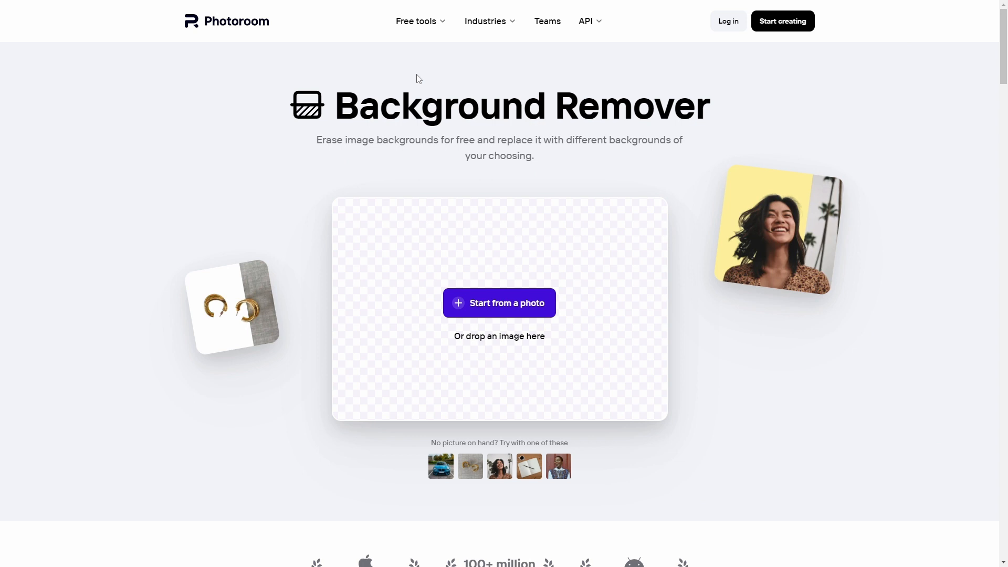
left_click(523, 307)
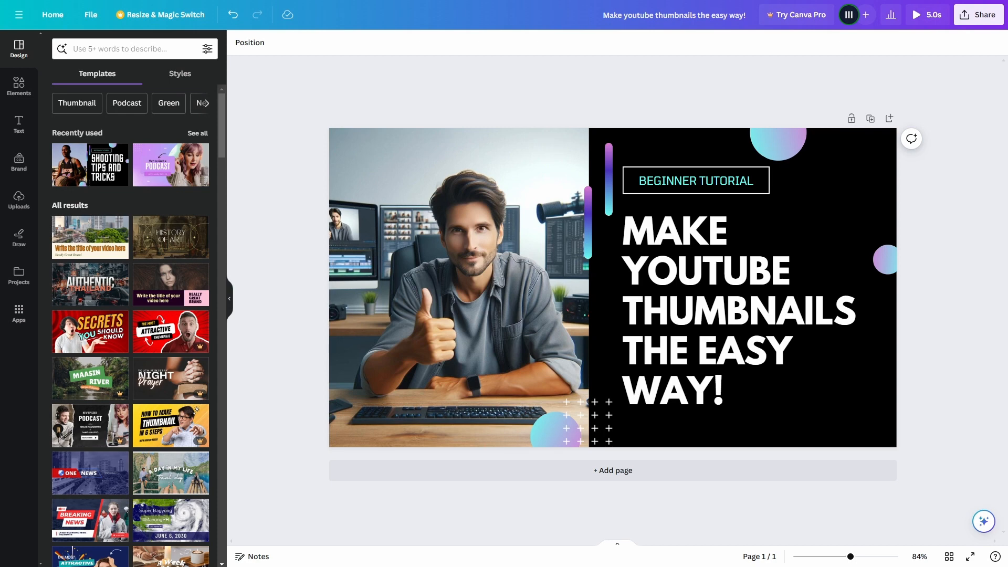
Switch to Canva, search the templates for "how to" and choose the yellow and white business how-to thumbnail template
left_click(135, 47)
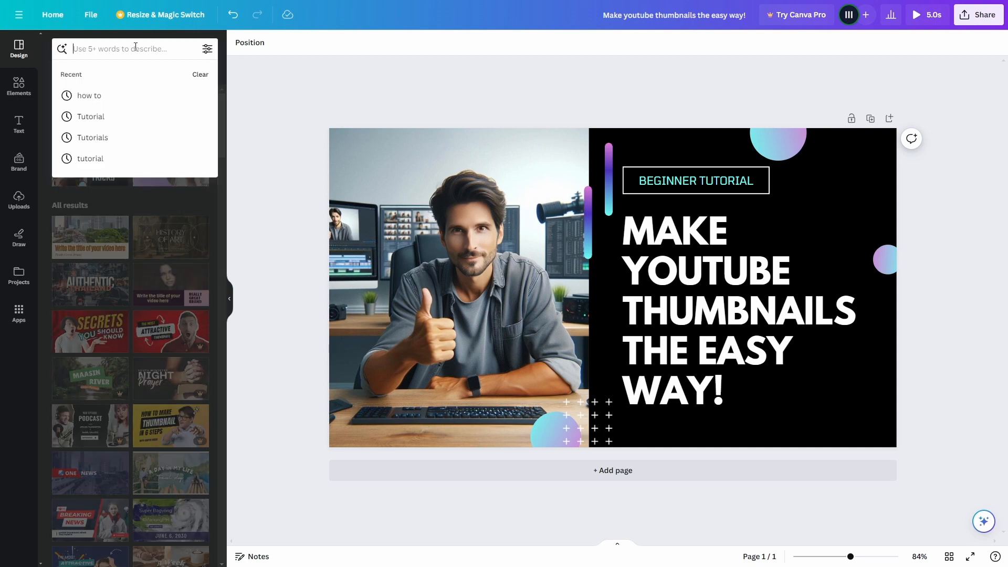
type("how to")
key("Return")
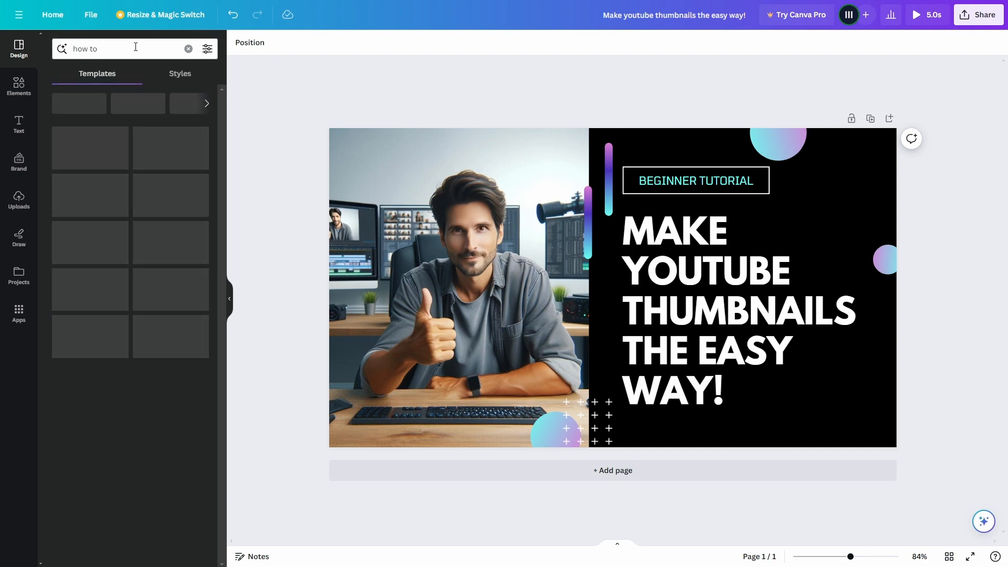
scroll(226, 133, "down", 1)
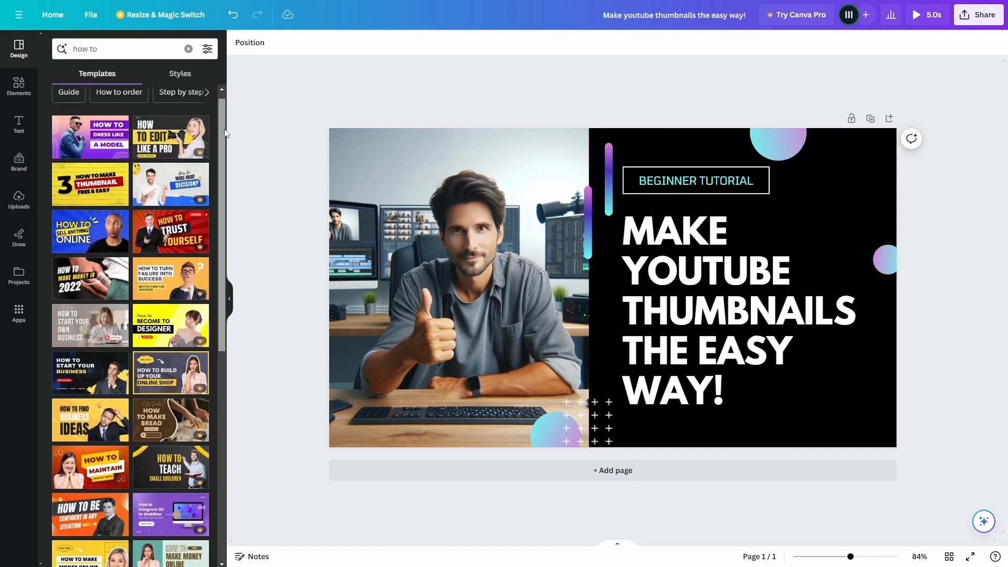
left_click_drag(226, 133, 229, 272)
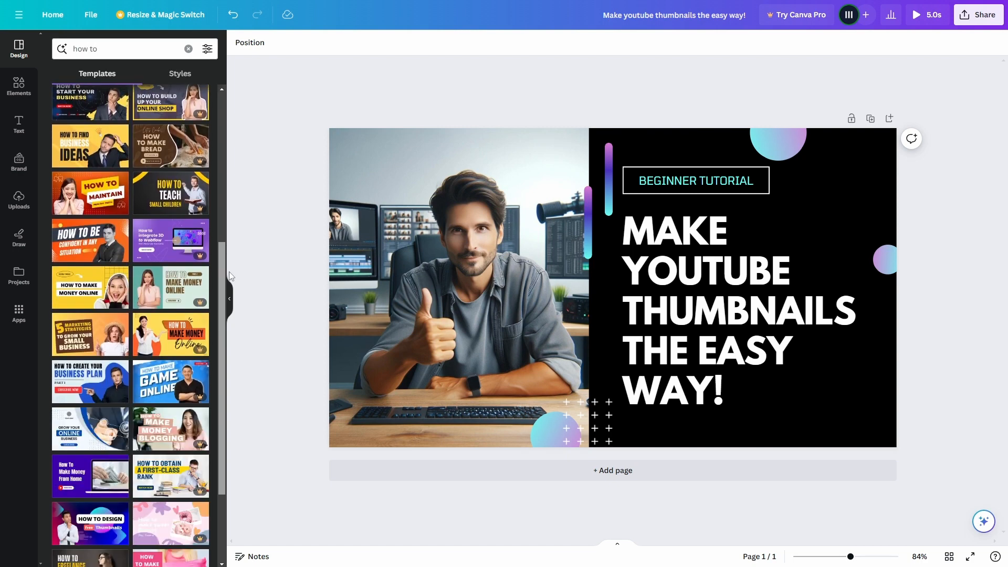
left_click(89, 258)
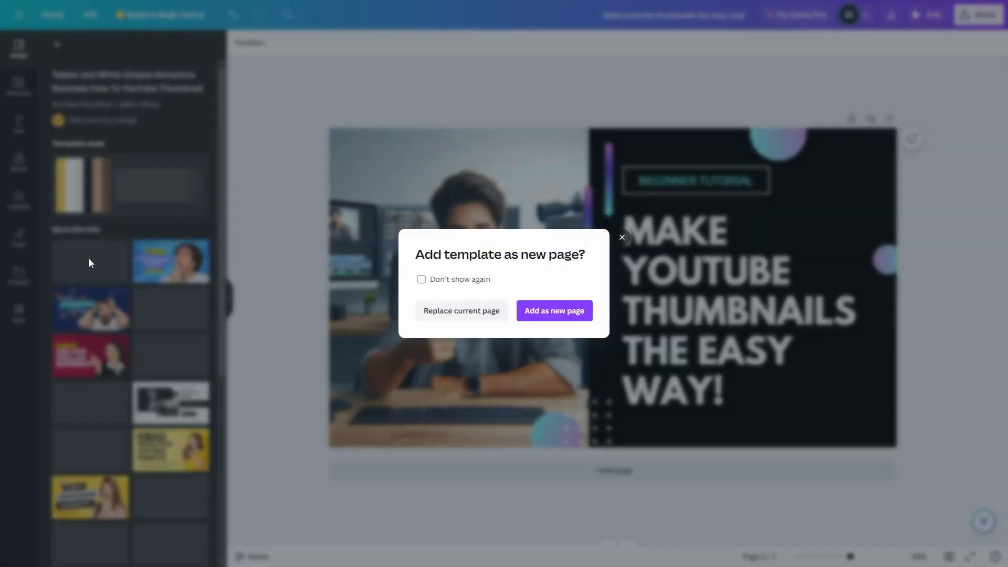